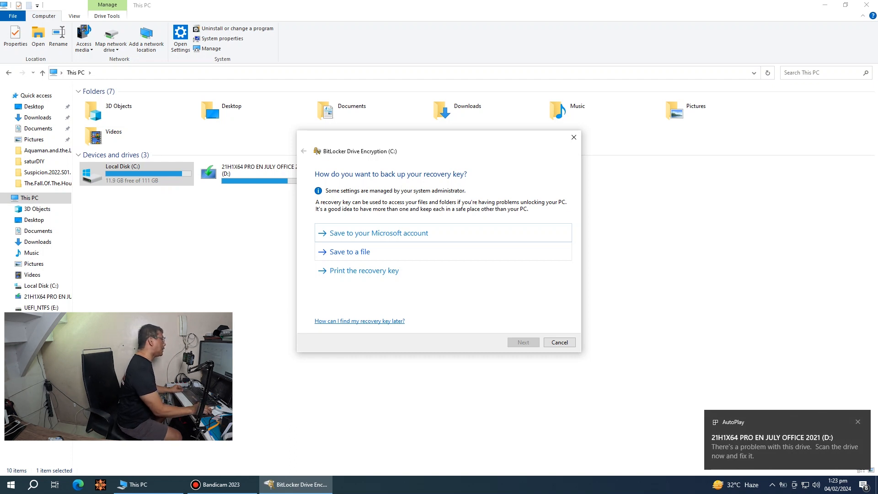
Step: Save the C: recovery key as a text file in a new folder named "bitlocker acer laptop" on drive D:
left_click(350, 252)
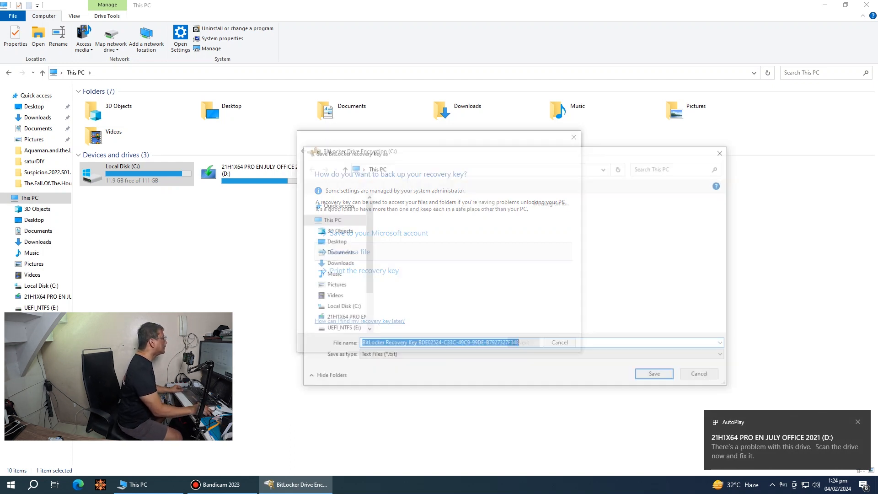
double_click(553, 308)
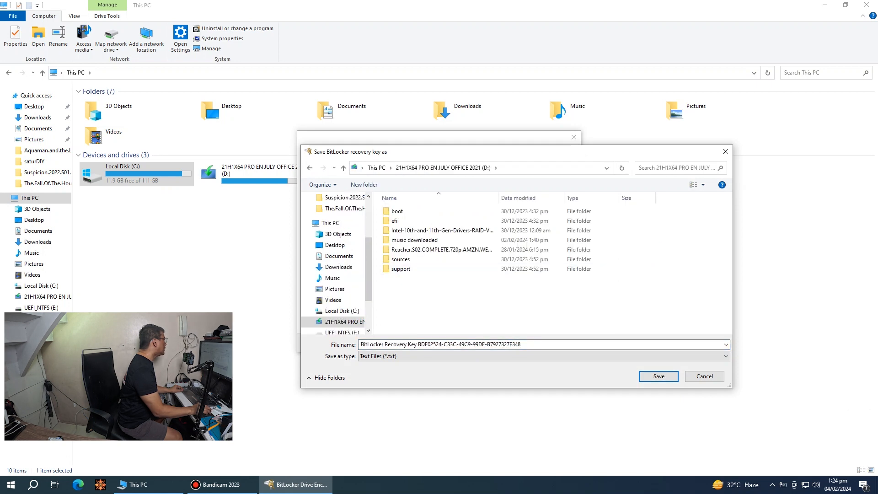
left_click(364, 184)
type("bitlocker acer laptop")
key("Return")
key("Return")
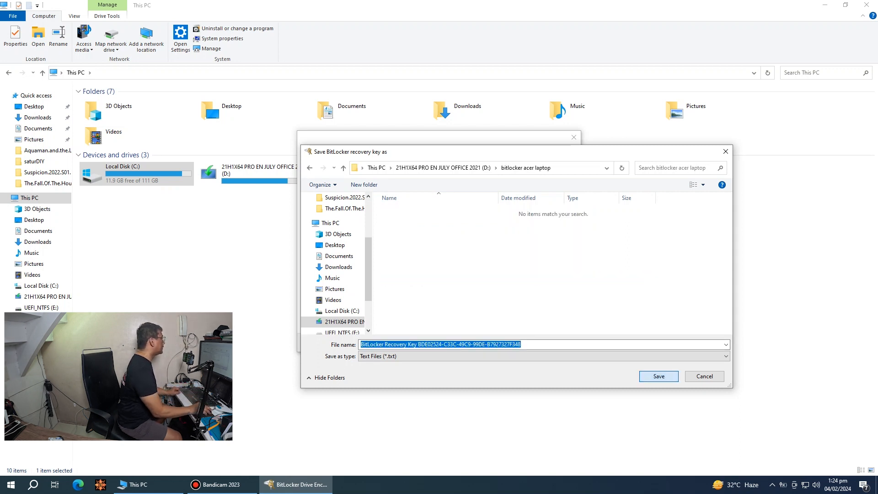
key("Return")
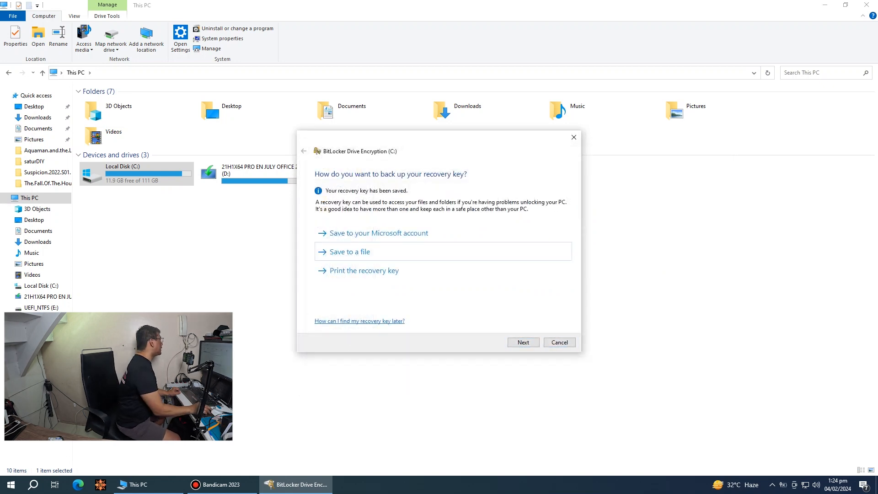
Step: Open the "bitlocker acer laptop" folder on drive D: and widen the name column to read the recovery key file's full name
double_click(254, 171)
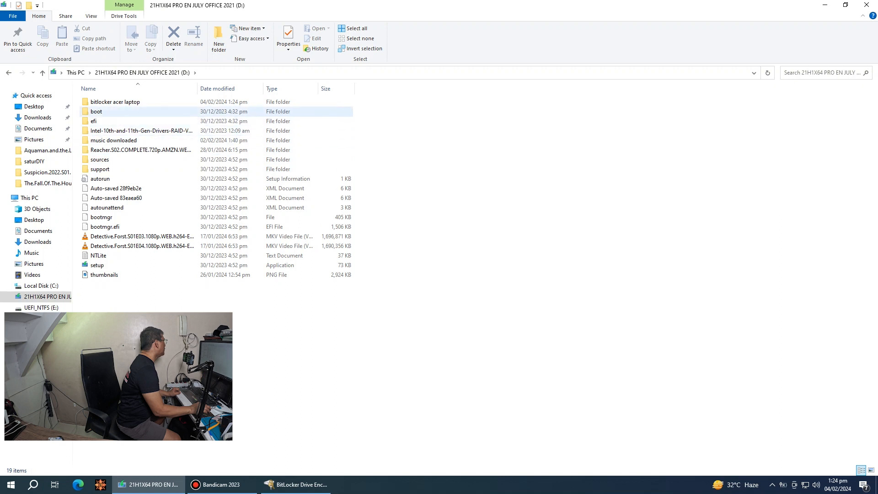
left_click(133, 102)
double_click(133, 103)
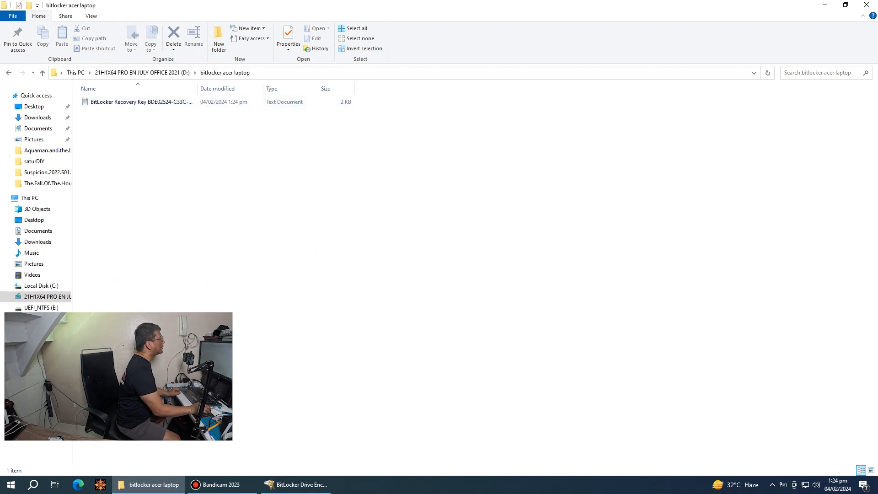
left_click_drag(197, 89, 322, 89)
left_click(219, 102)
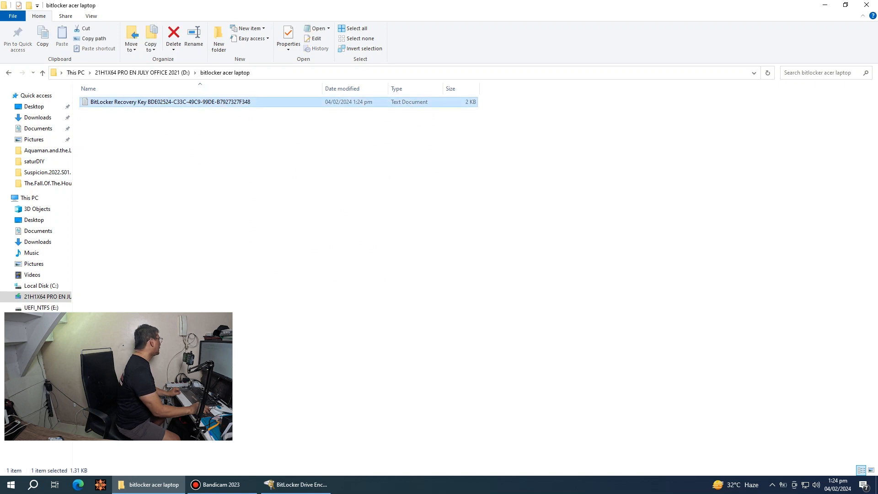
Step: Highlight the identifier part of the recovery key file's name for inspection, and minimize the folder window
right_click(239, 102)
left_click(265, 311)
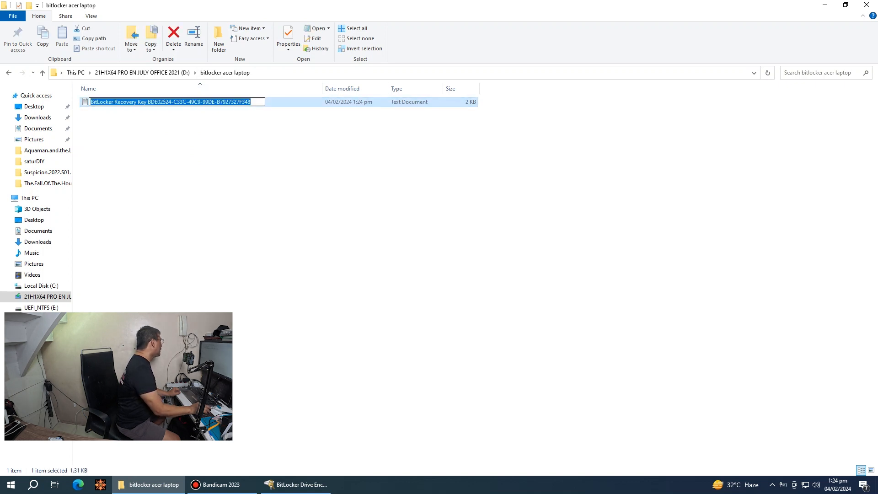
left_click_drag(147, 102, 252, 102)
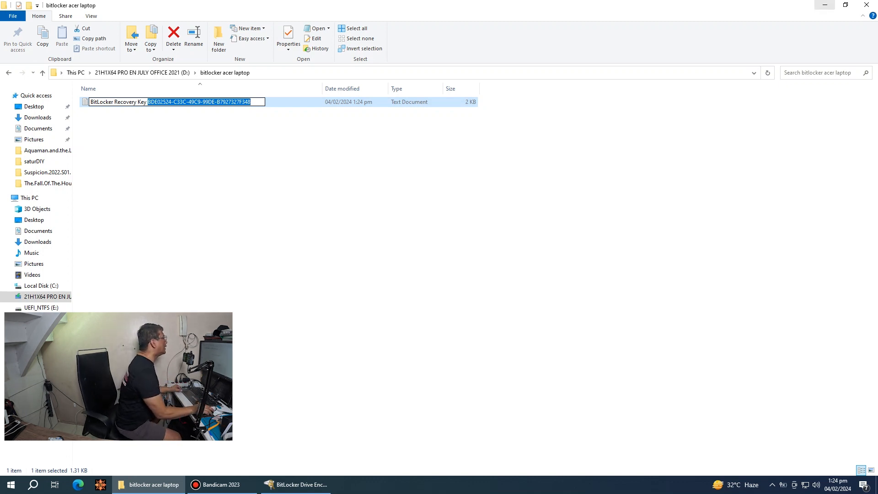
left_click(825, 5)
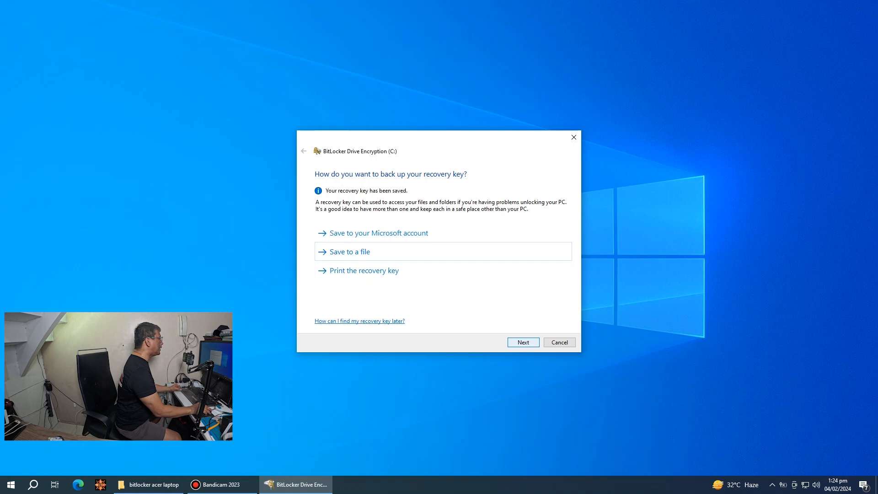
Step: Start encrypting drive C: with used disk space only, the new encryption mode and no BitLocker system check
left_click(524, 342)
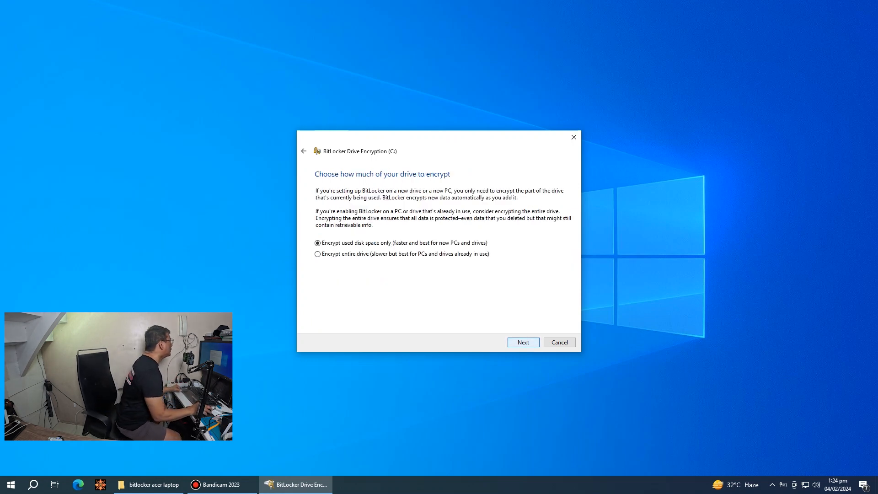
left_click(523, 343)
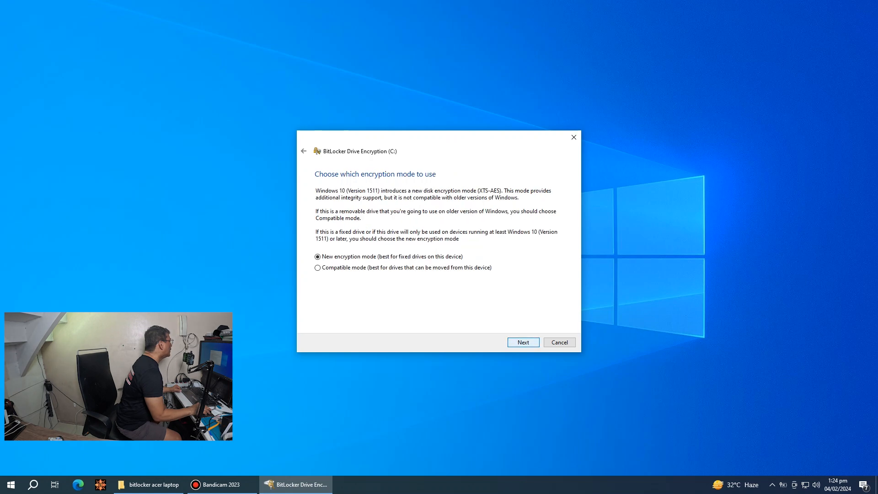
key("Return")
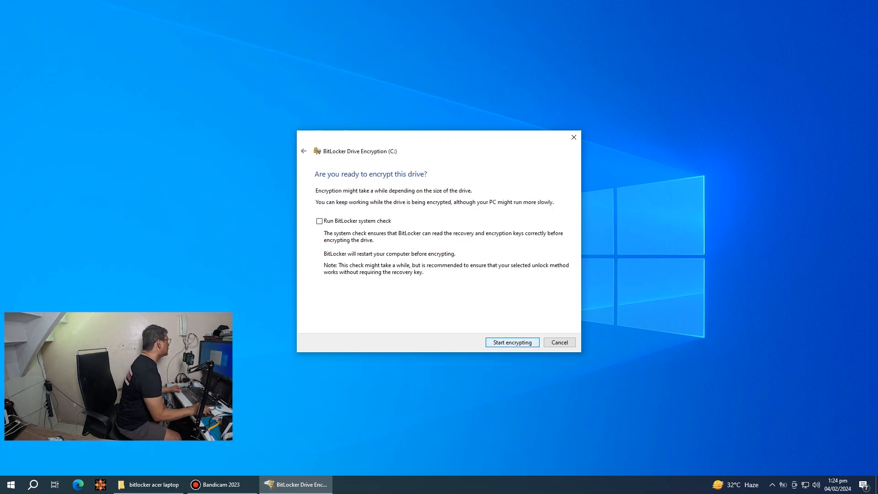
key("Return")
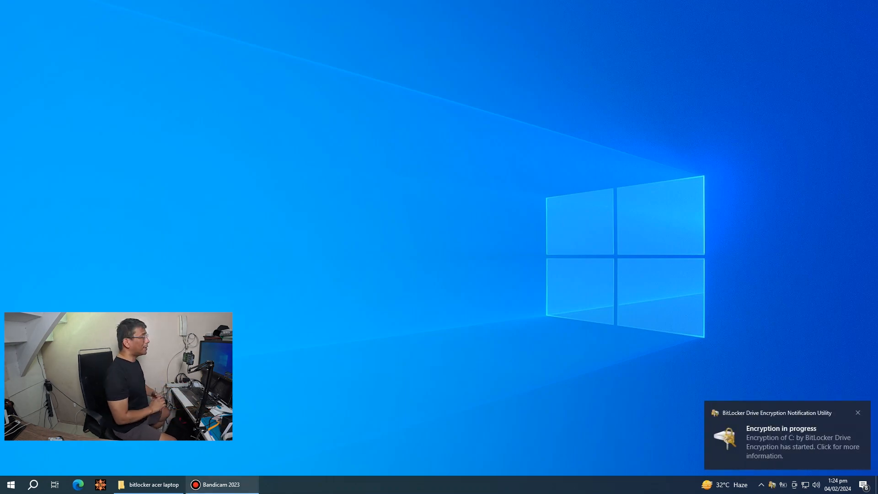
Step: Show the encryption progress of drive C: and move its window beside the drive in This PC
mouse_move(221, 485)
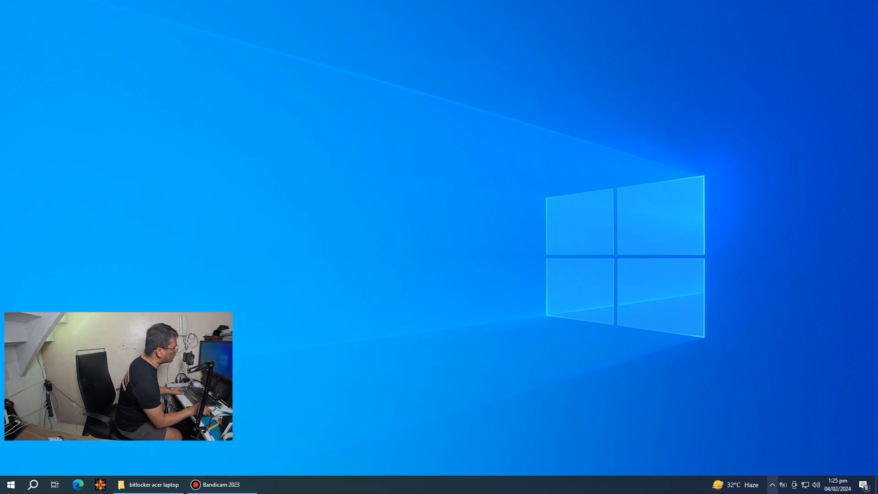
left_click(772, 484)
left_click(753, 467)
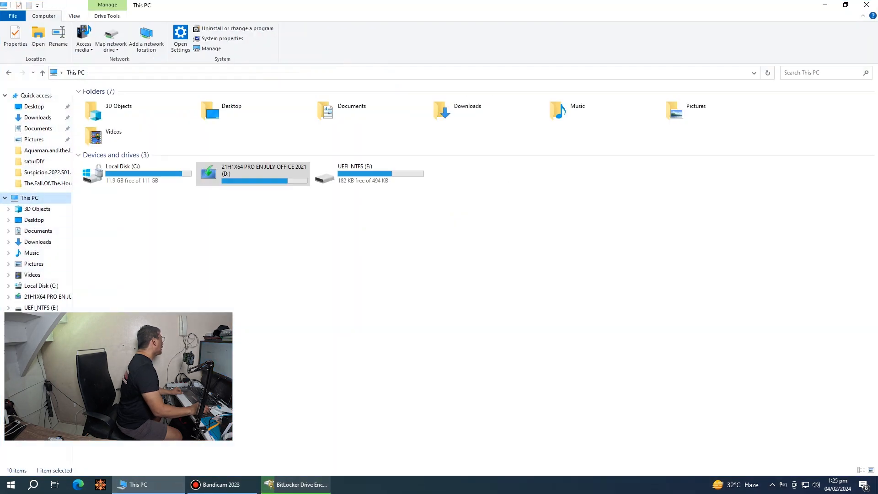
left_click(296, 485)
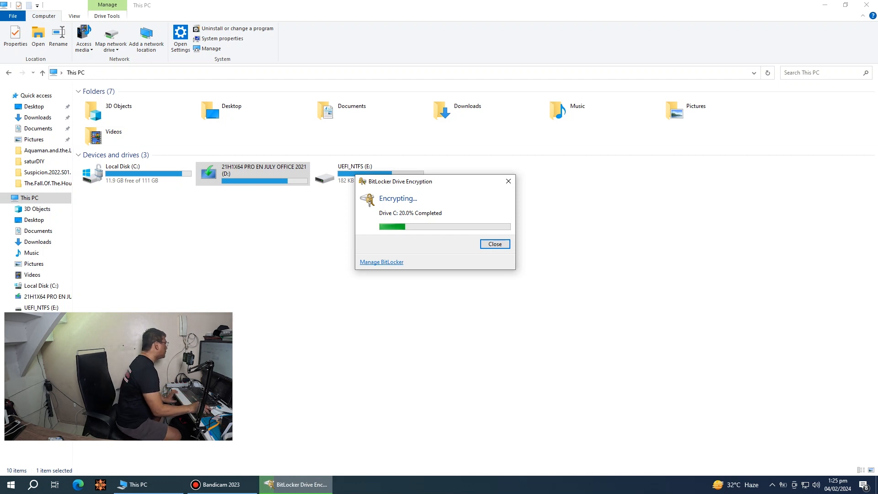
left_click_drag(432, 182, 304, 145)
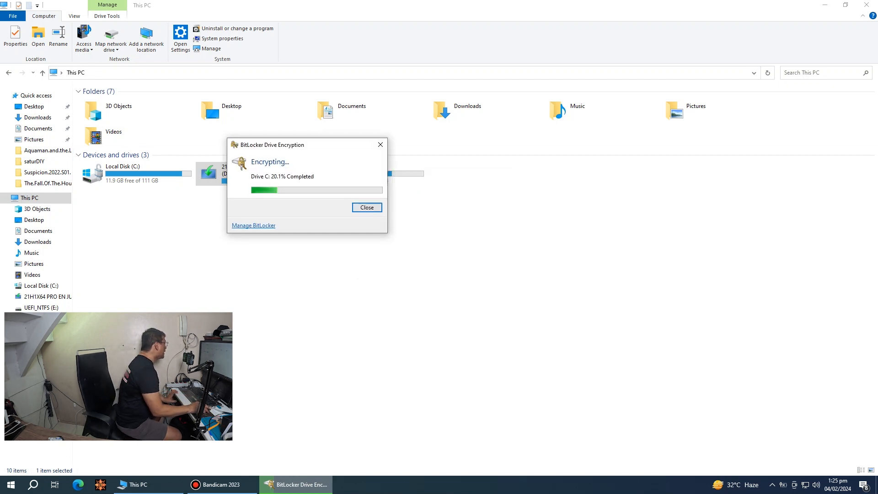
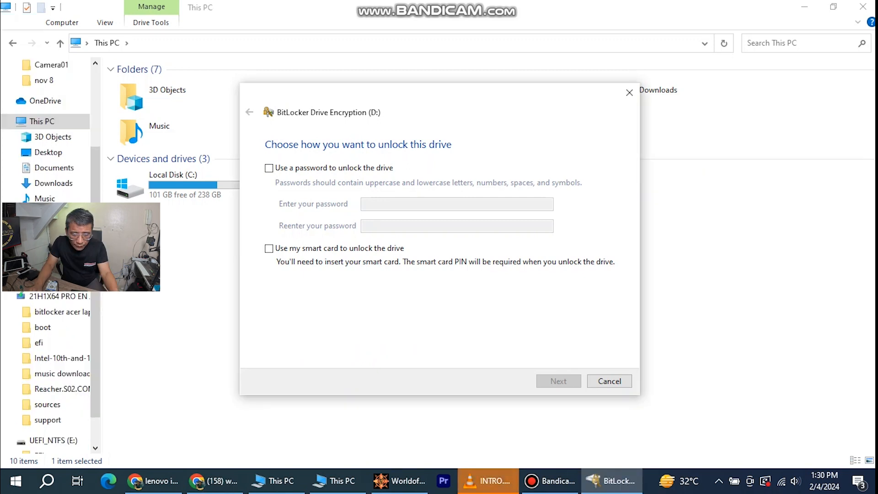
Step: Enable password unlocking for drive D: and enter the unlock password
left_click(269, 168)
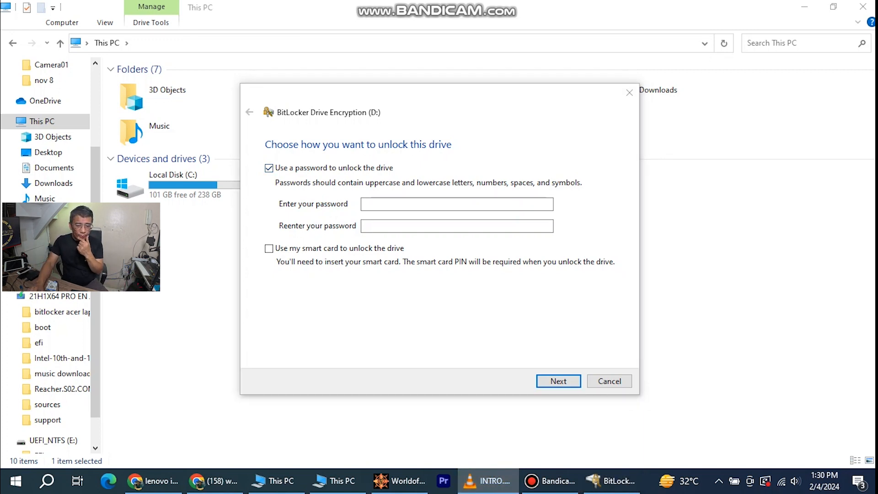
left_click(457, 204)
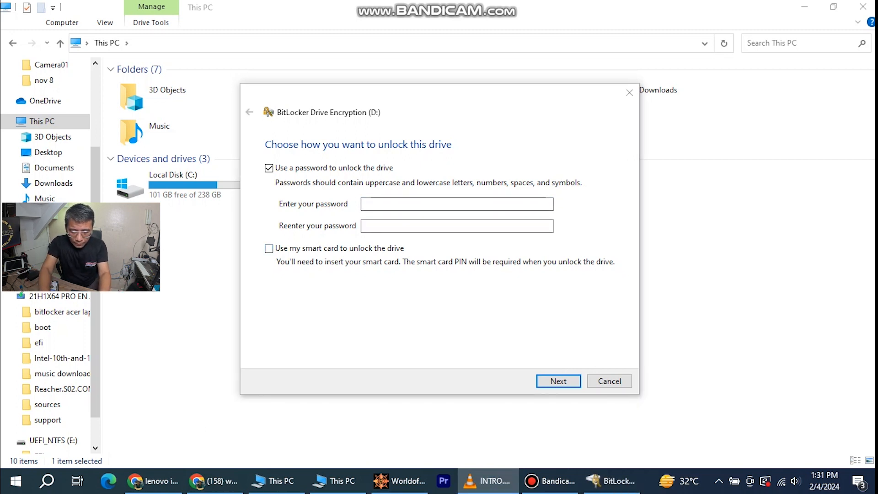
left_click(456, 204)
type("a")
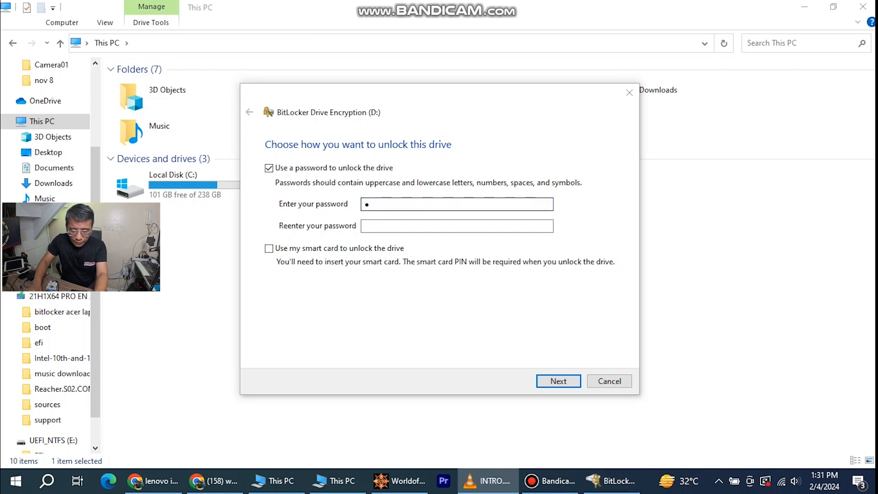
type("aaa")
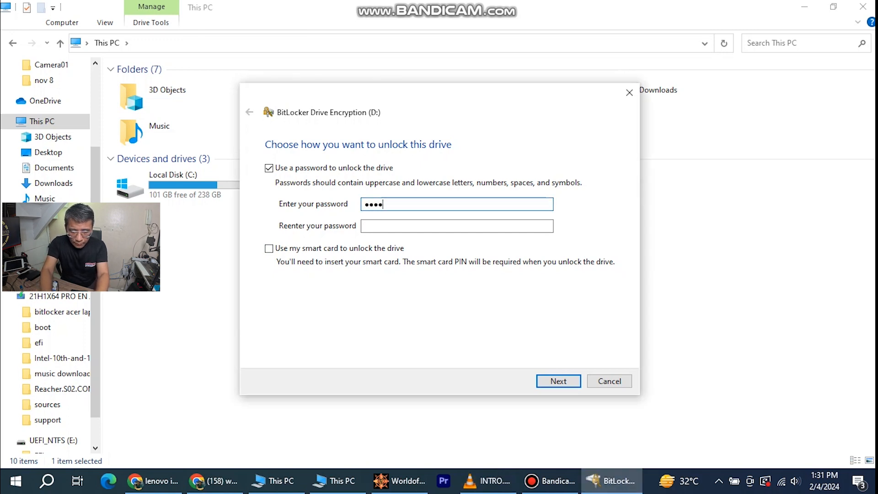
type("aaaa")
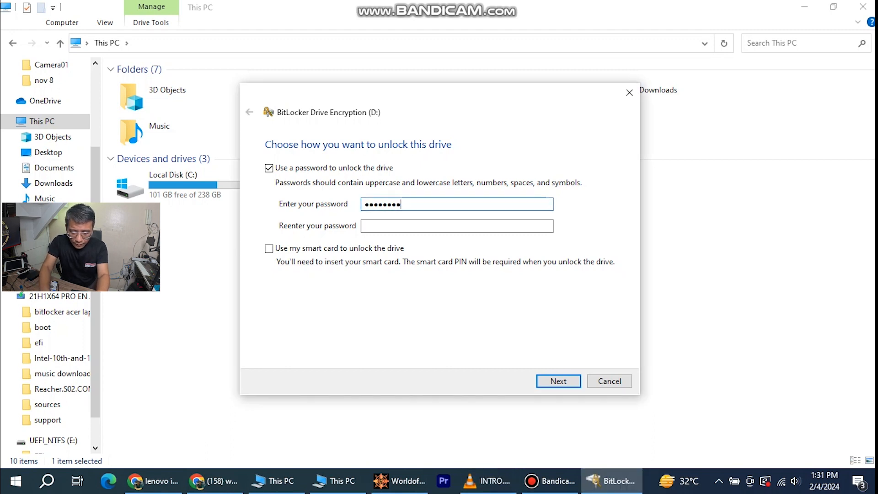
type("aaaaa")
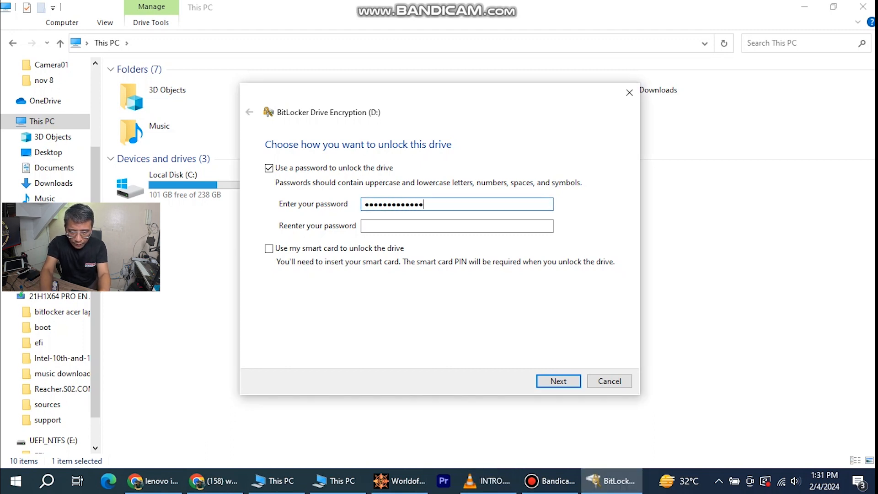
type("a")
key("Tab")
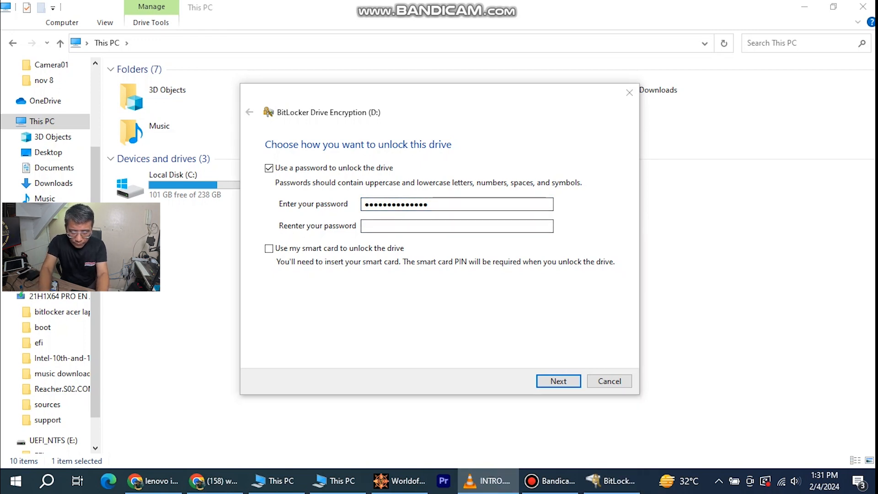
key("alt+Tab")
type("aaaaaaaa")
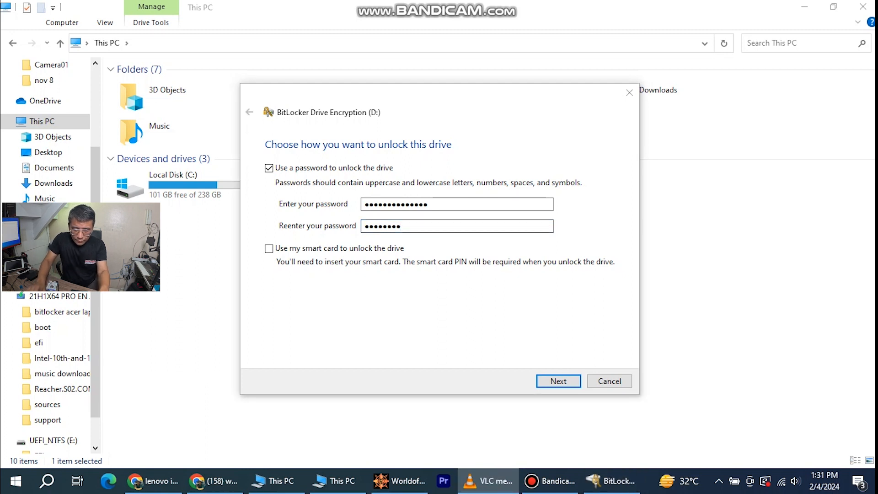
key("alt+Tab")
key("BackSpace")
key("BackSpace")
key("BackSpace")
key("BackSpace")
key("BackSpace")
key("BackSpace")
key("BackSpace")
key("BackSpace")
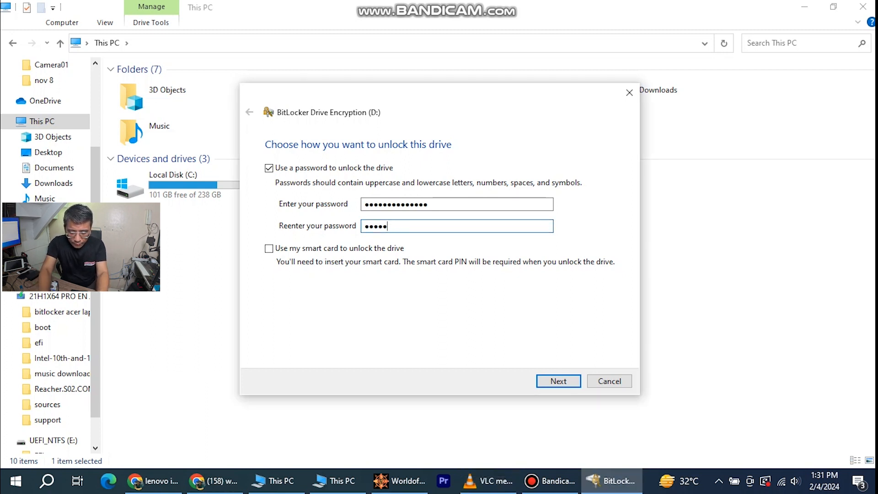
Step: Reenter the unlock password for drive D: and continue to the recovery key backup options
type("aaaaaaaa")
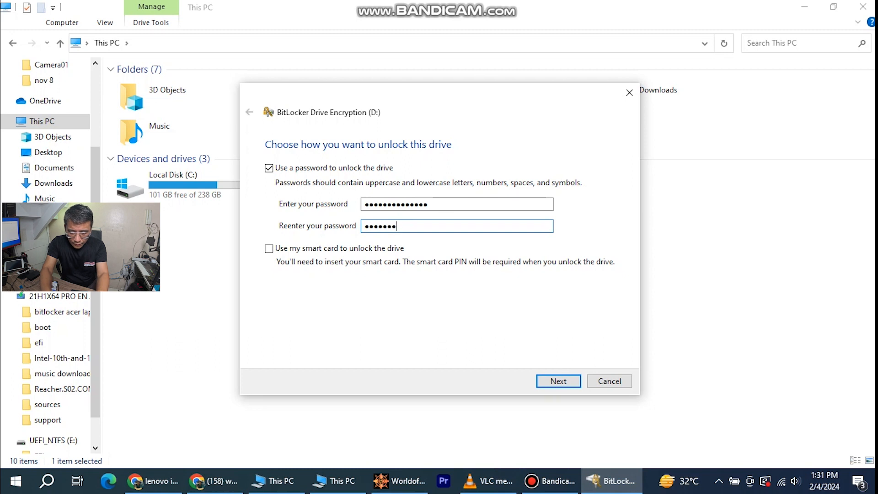
type("aaaaaa")
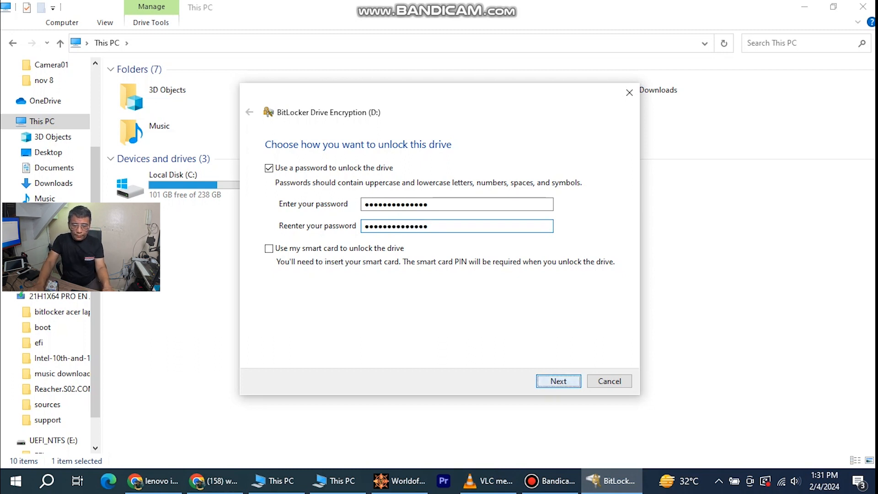
key("Return")
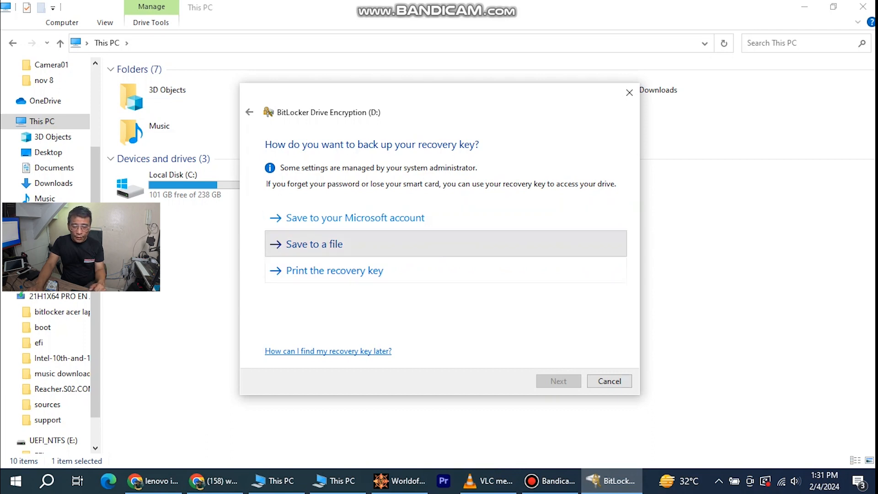
Step: Save drive D:'s recovery key to a file in a new Desktop folder named "kioxia usb bitlocker key" and continue
left_click(320, 244)
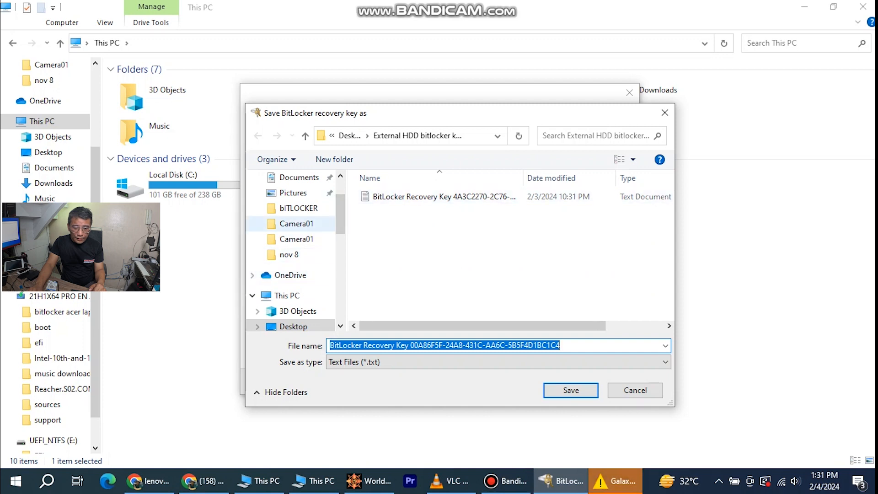
left_click(289, 326)
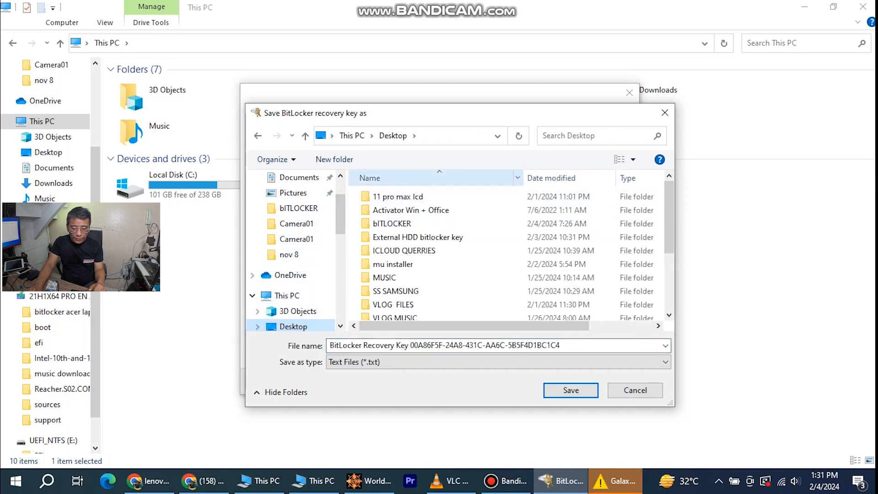
left_click(334, 159)
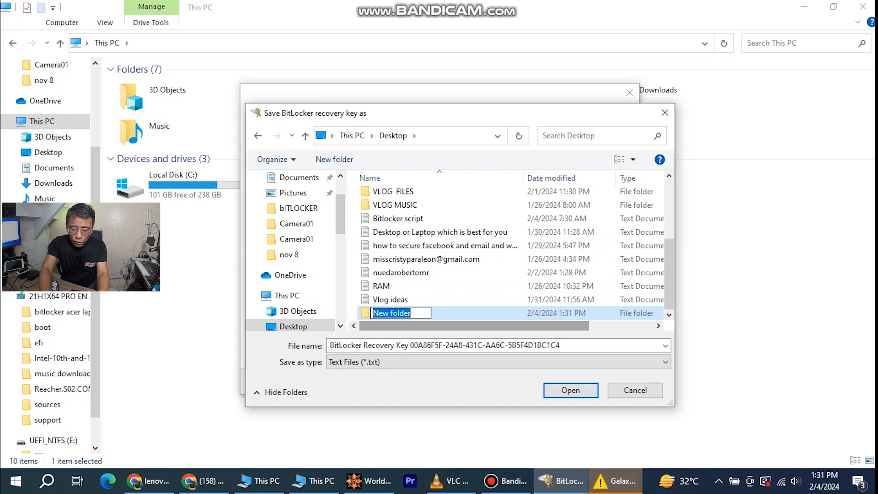
type("kioxia")
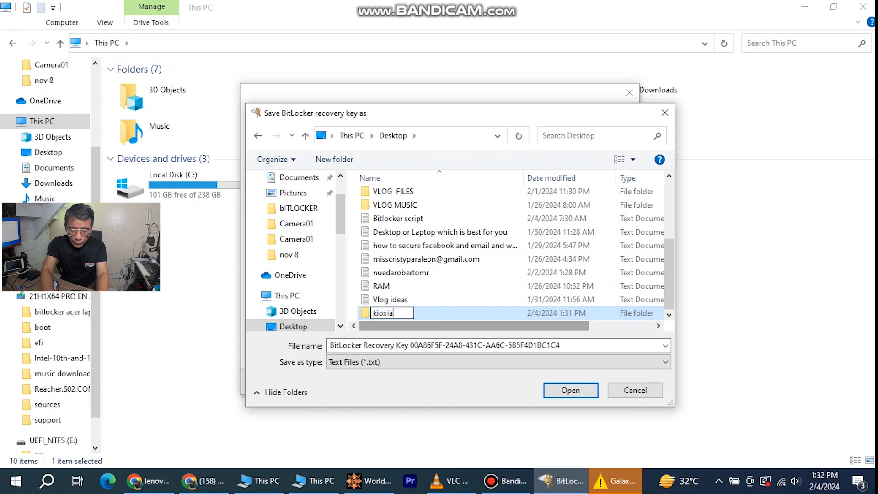
type(" usb ")
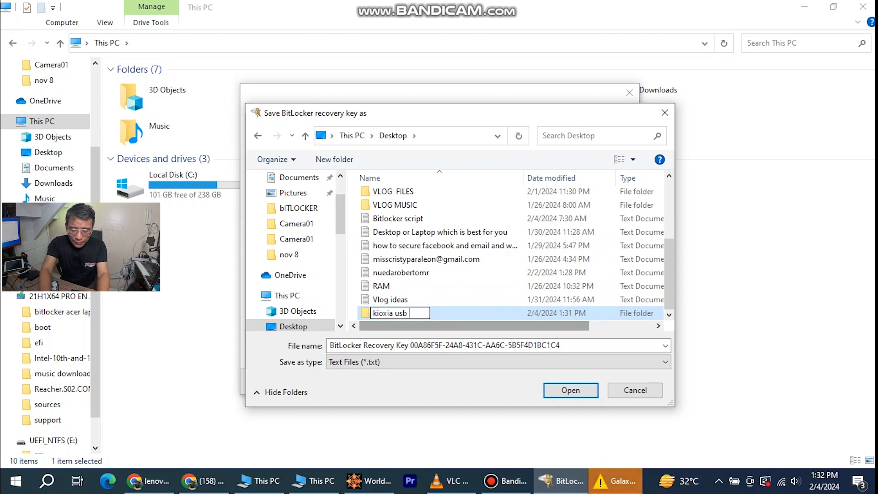
type("bitlocker h")
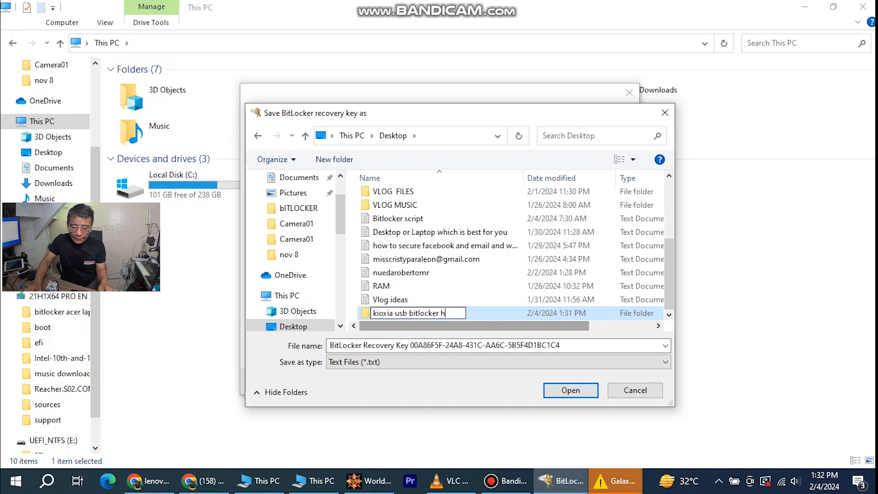
key("BackSpace")
type("key")
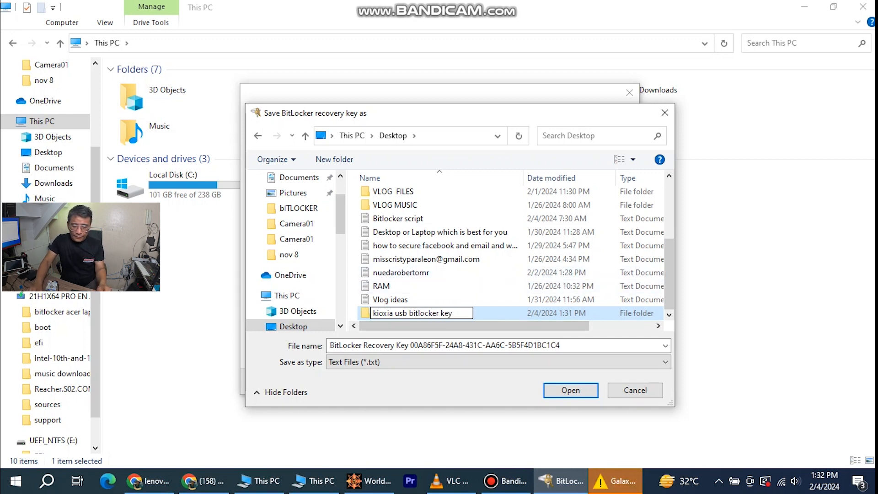
key("Return")
key("Return")
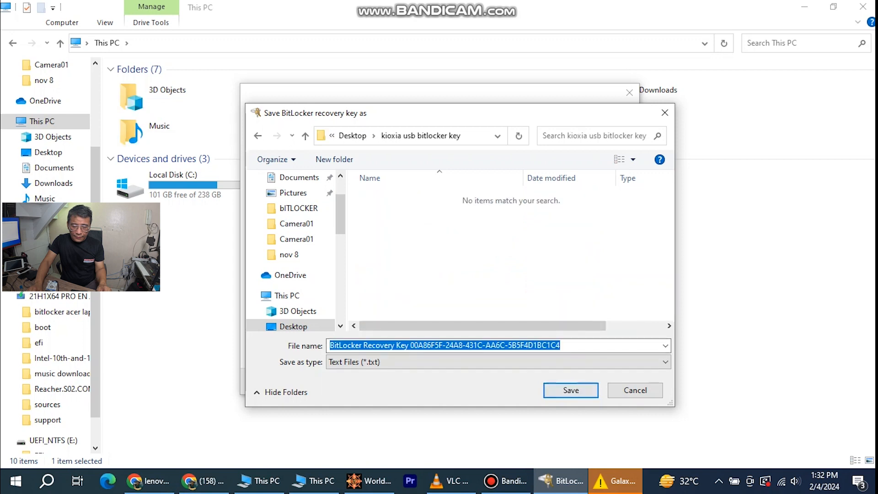
key("Return")
key("Return")
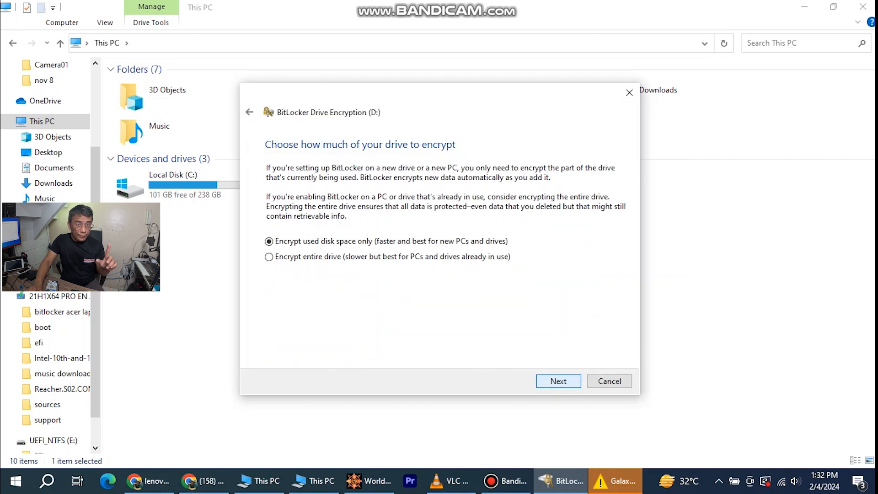
Step: Start encrypting drive D: with used disk space only and compatible mode, and dismiss the Galaxy Flip 3 message
key("Return")
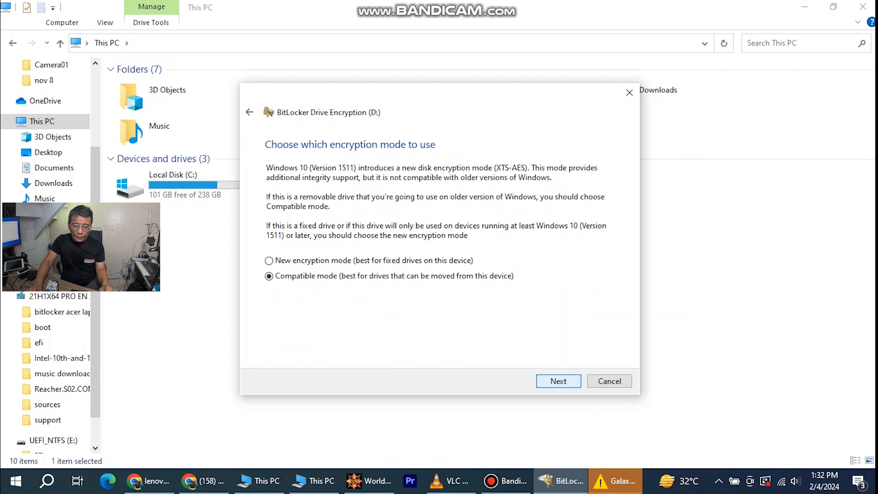
key("Return")
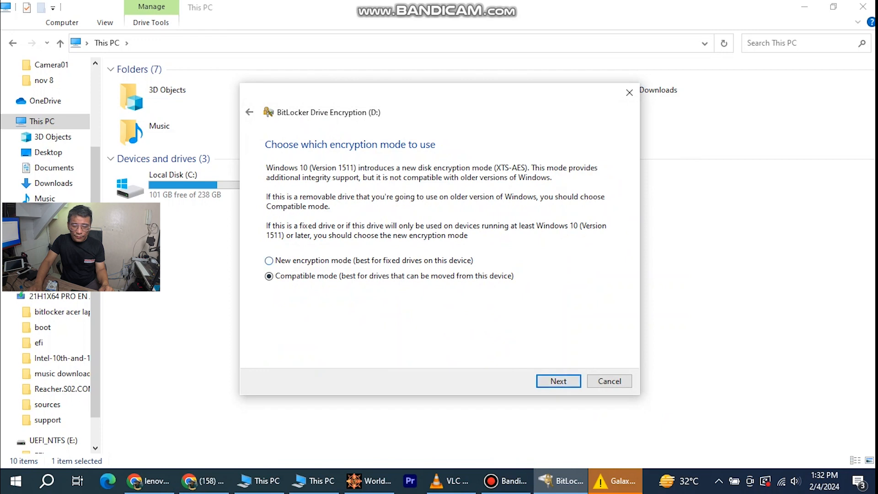
key("Return")
key("Return")
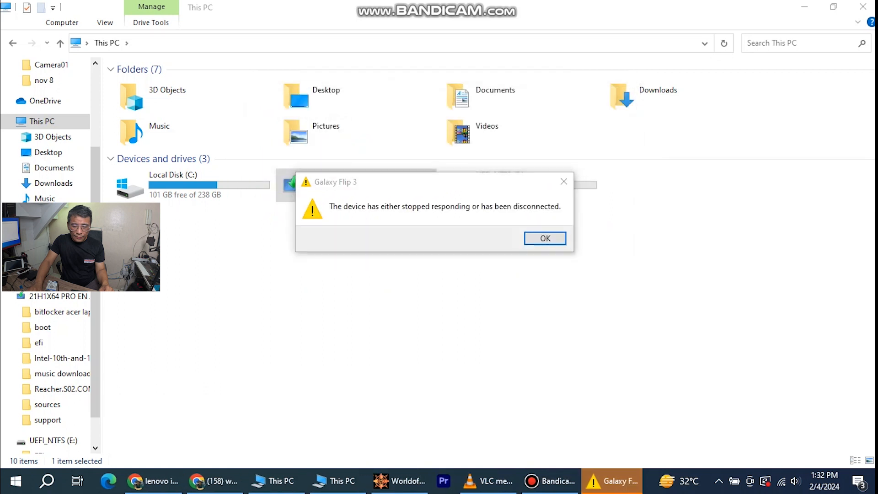
left_click_drag(448, 144, 563, 153)
left_click(546, 238)
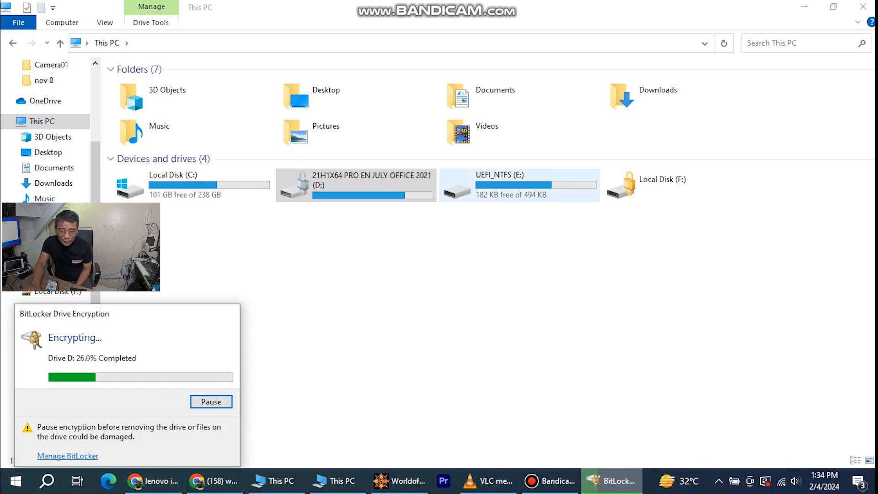
Step: Unlock drive F: by entering its BitLocker password, and select its PRIVATE FILES DONT OPEN folder
left_click(683, 185)
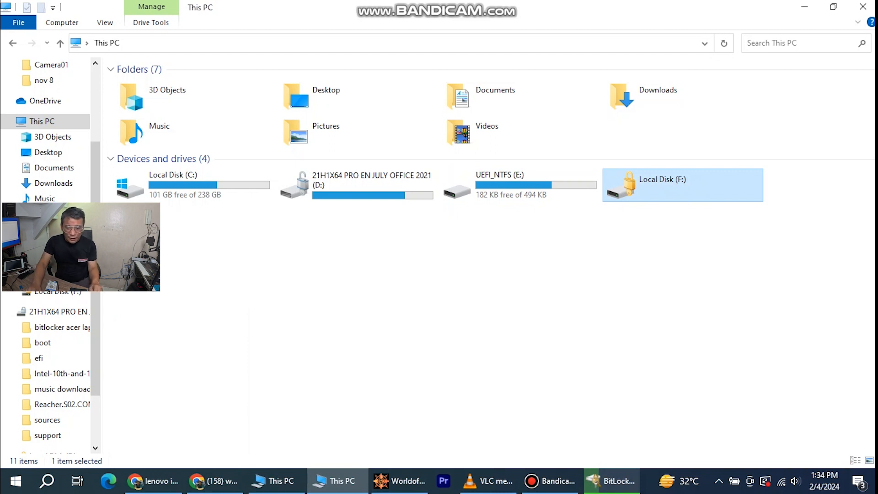
left_click(507, 159)
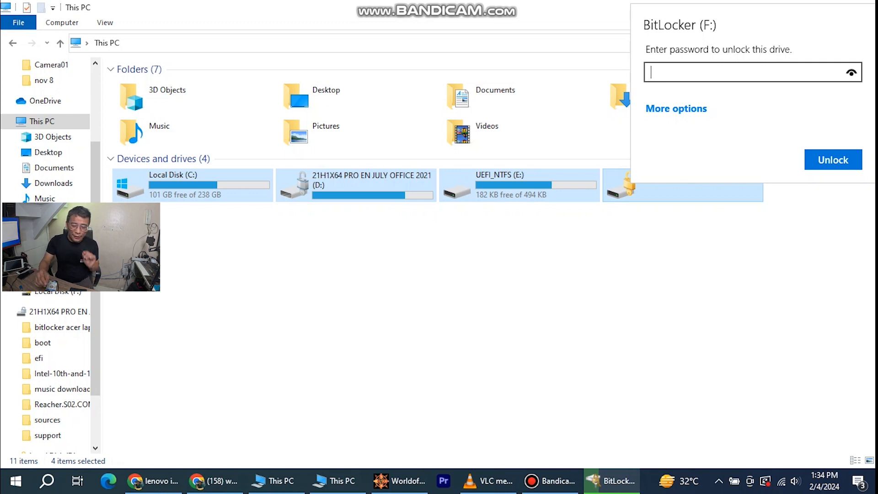
type("••••••••••••••")
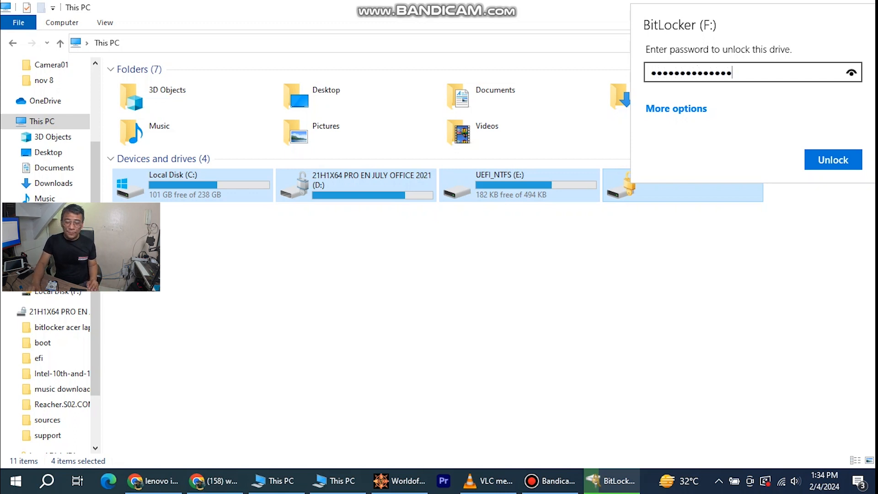
key("Return")
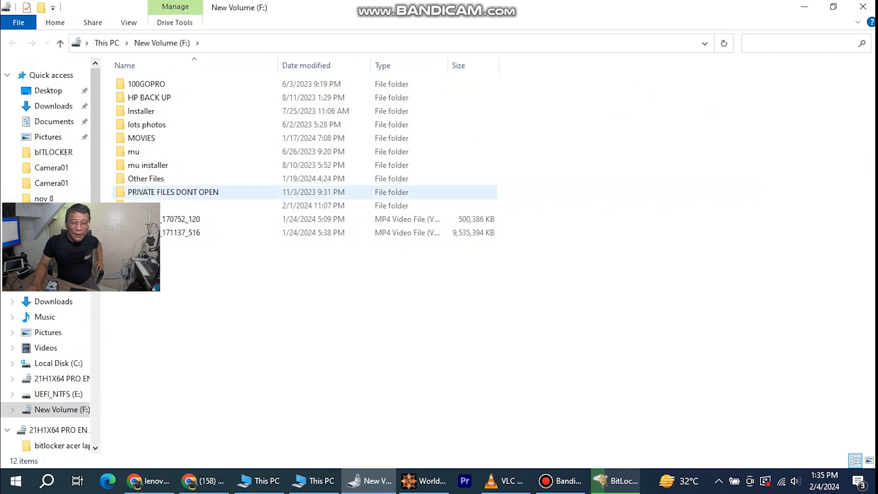
left_click(173, 192)
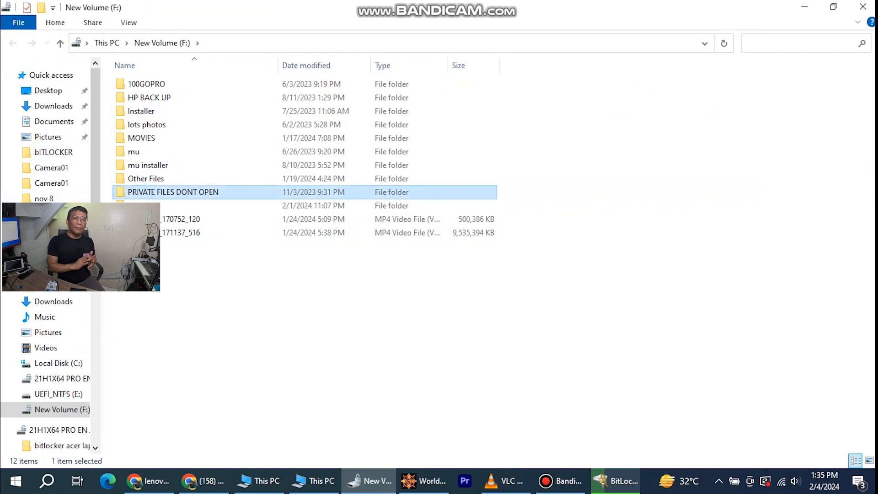